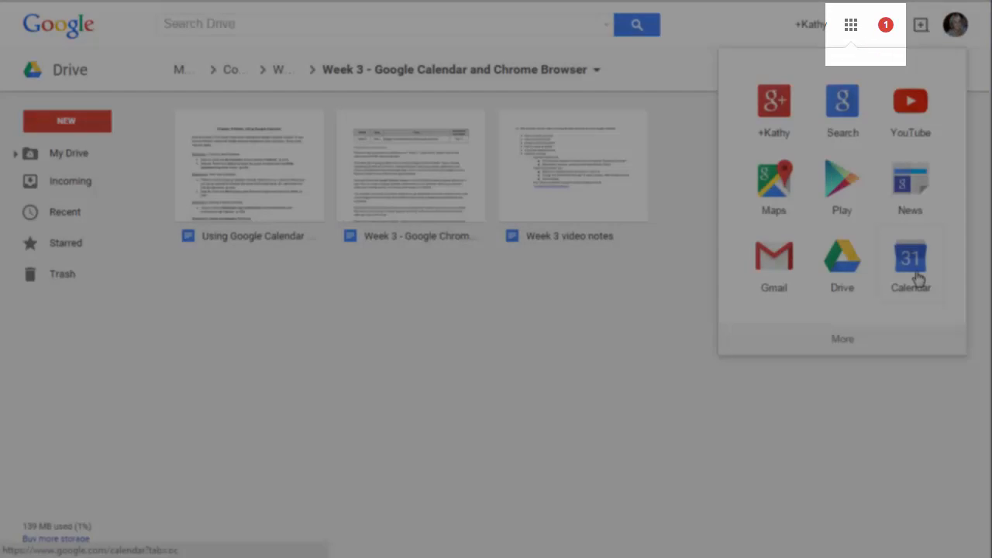
Open Google Calendar from the Google Drive apps panel
click(915, 273)
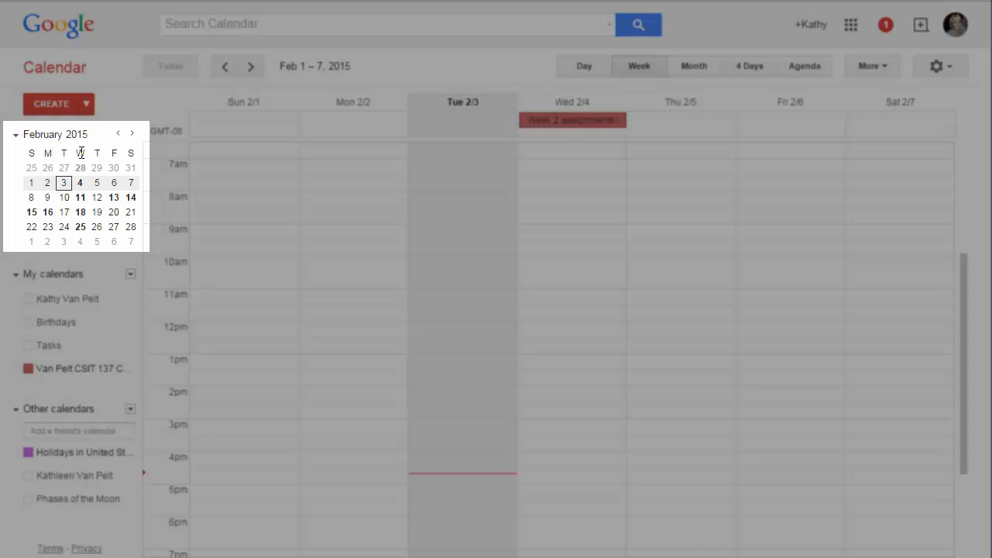
click(16, 276)
click(15, 276)
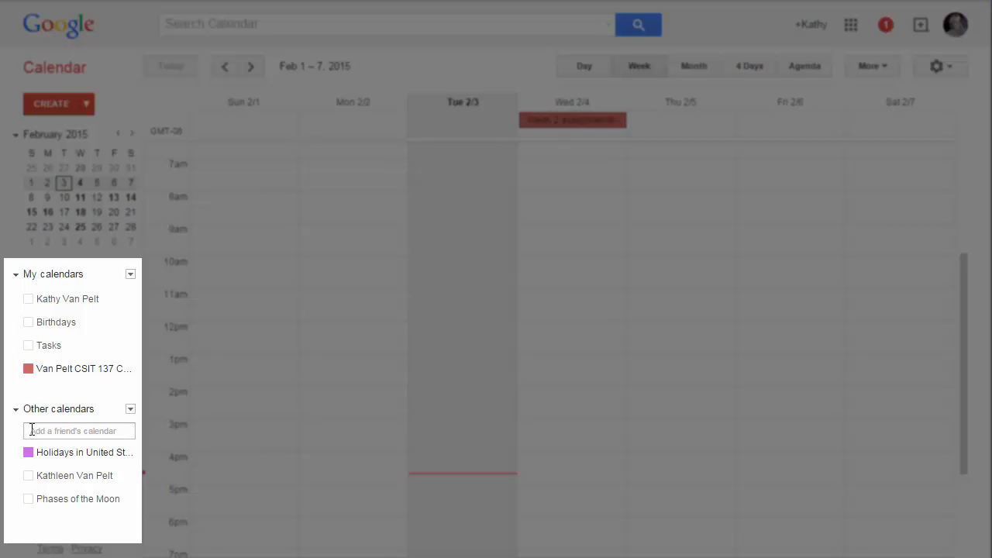
mouse_move(28, 462)
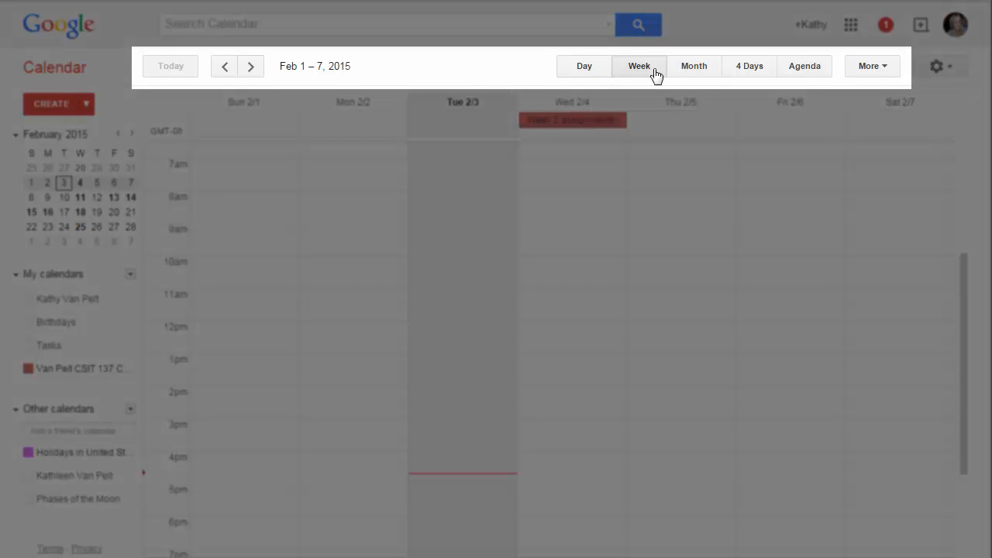
Compare the Day, Week, Month and 4 Days views of February 2015
click(589, 70)
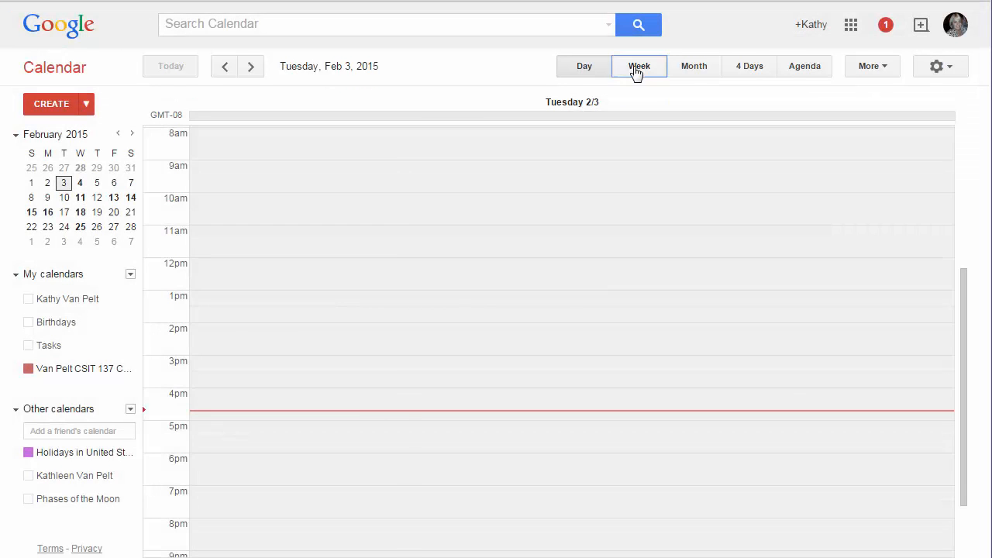
click(636, 70)
click(696, 70)
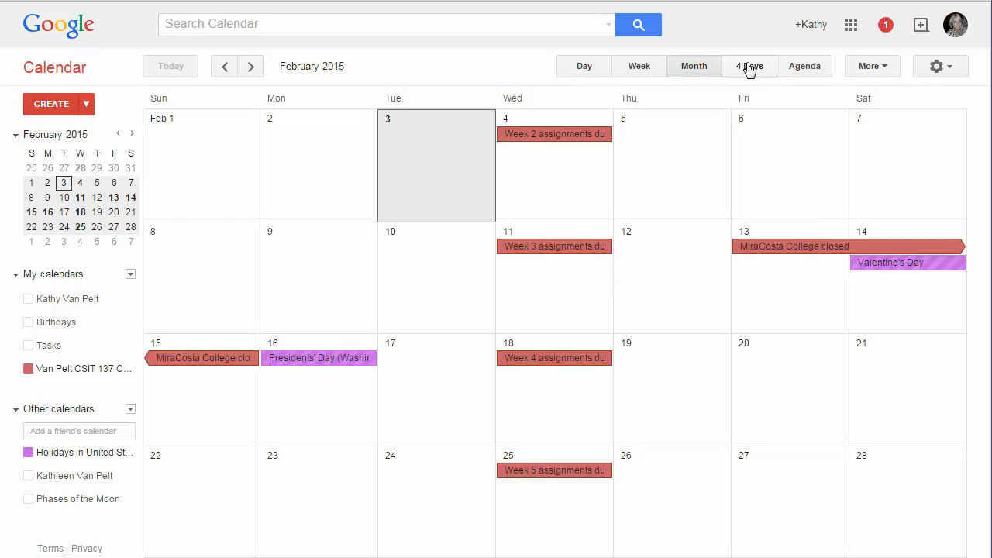
click(748, 68)
Return to Month view, advance to March 2015 and start an event on March 4
click(687, 69)
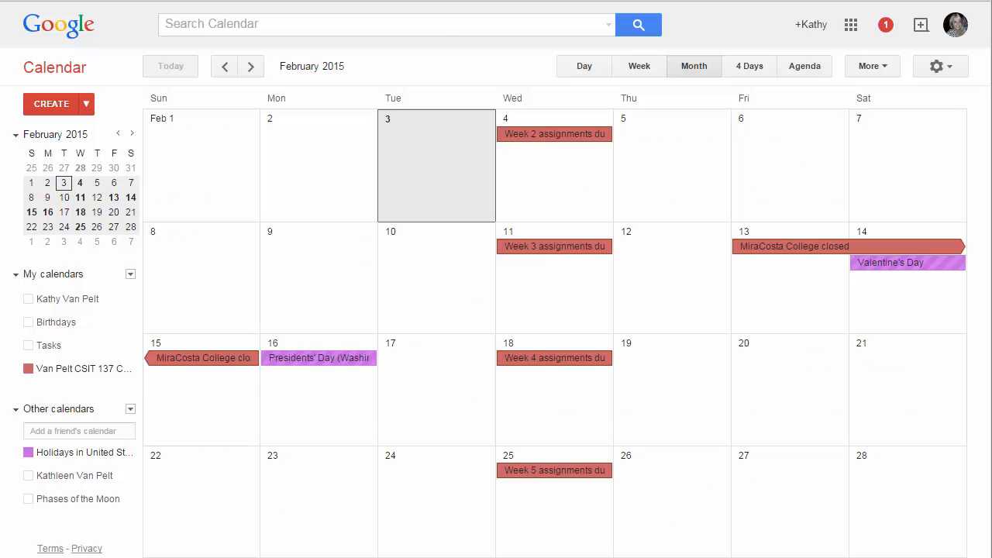
key(n)
click(549, 170)
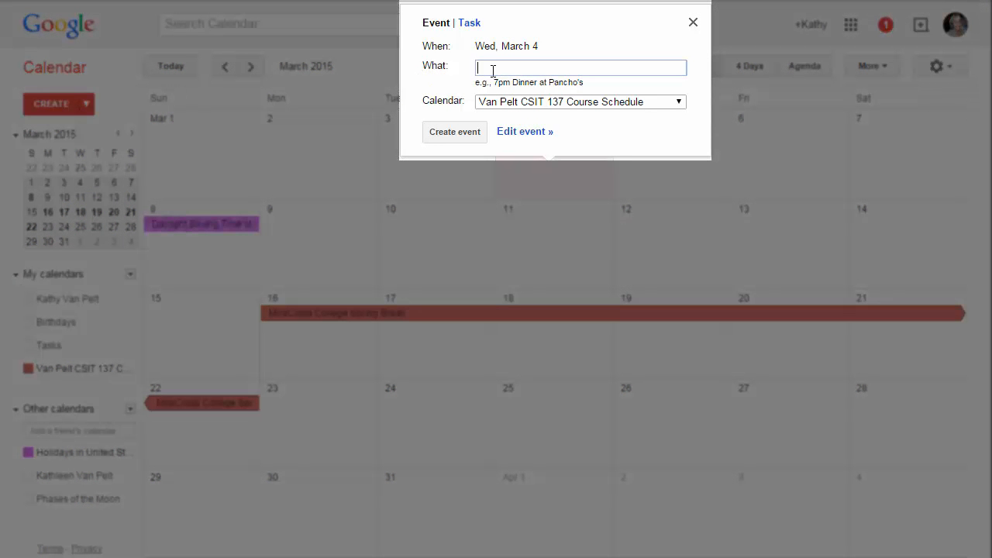
Title the March 4 event 'Google Docs assignment due' in the CSIT 137 course calendar
text(Google Docs assignment due)
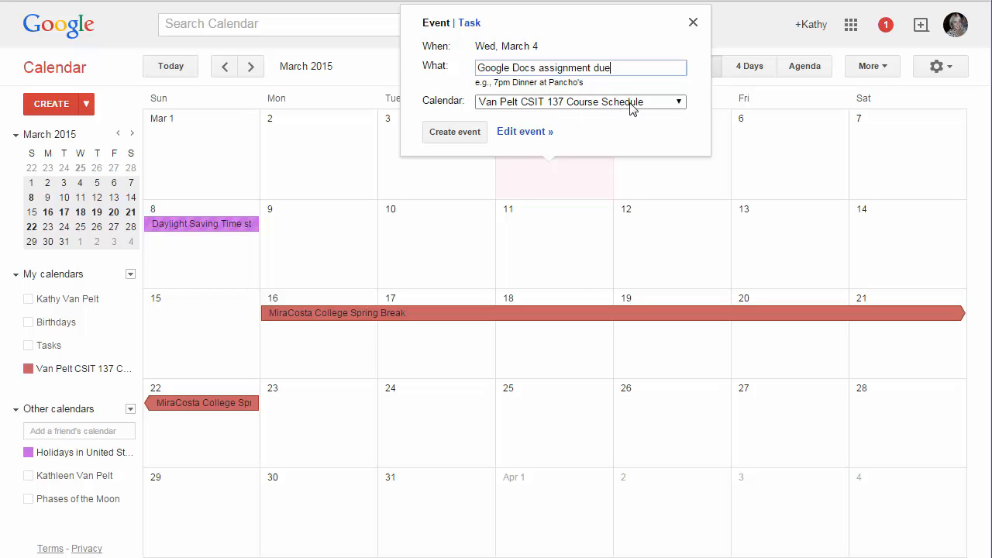
click(679, 104)
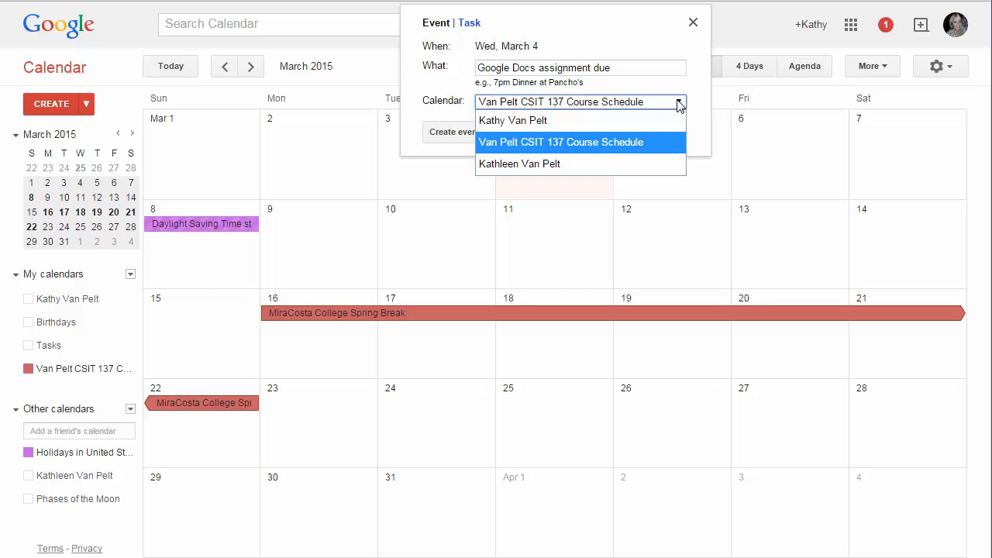
click(679, 104)
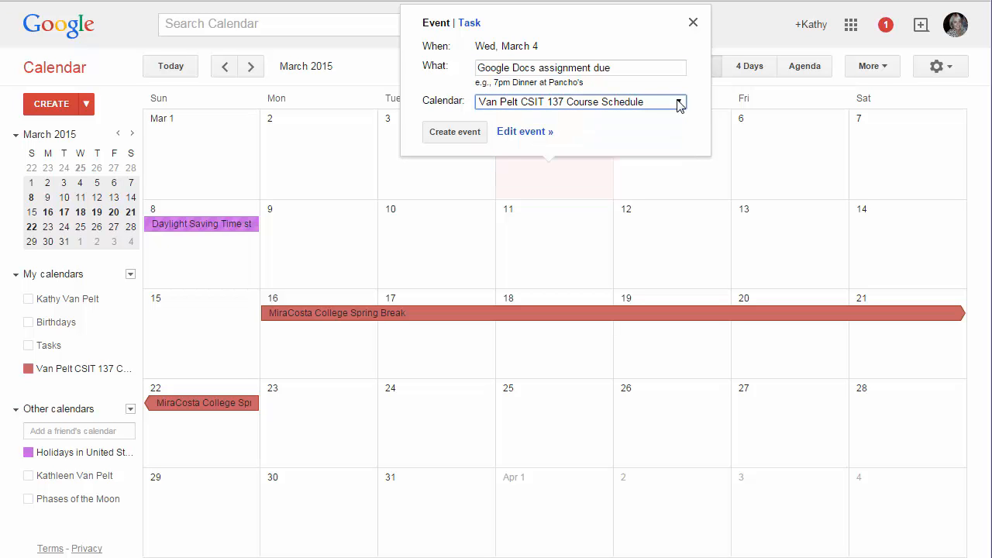
Set the event's location to MiraCosta College, Manchester Avenue, Cardiff and save it
click(524, 132)
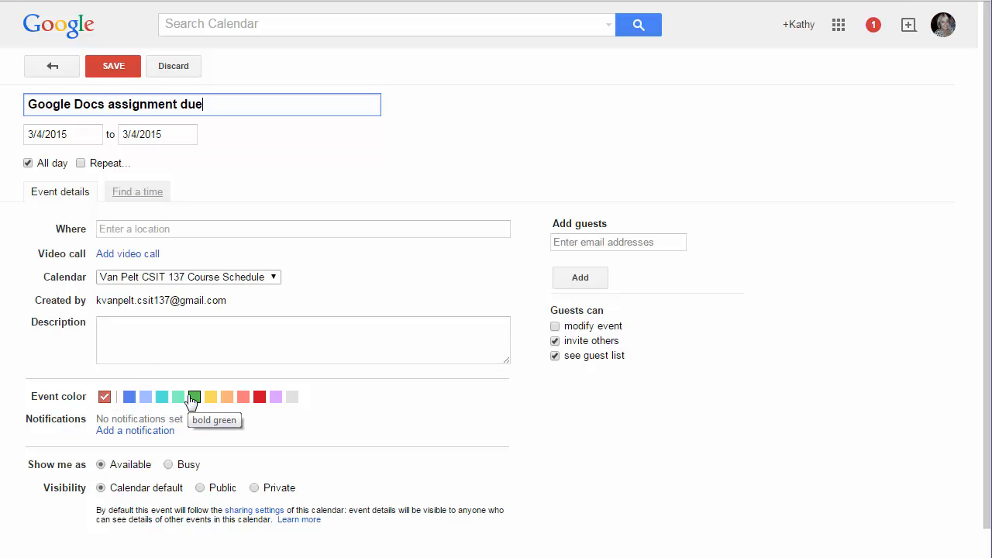
click(134, 230)
text(Mira)
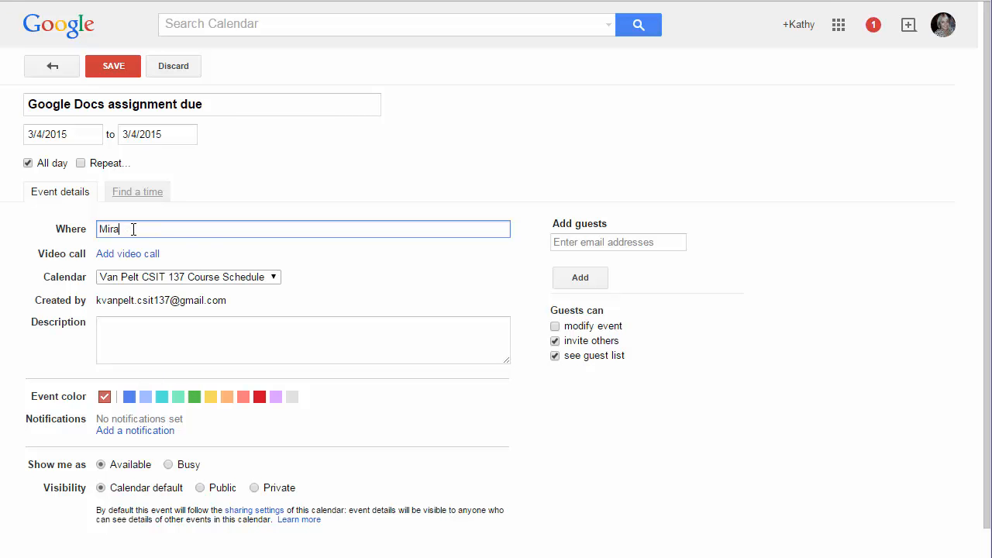
text(Cost)
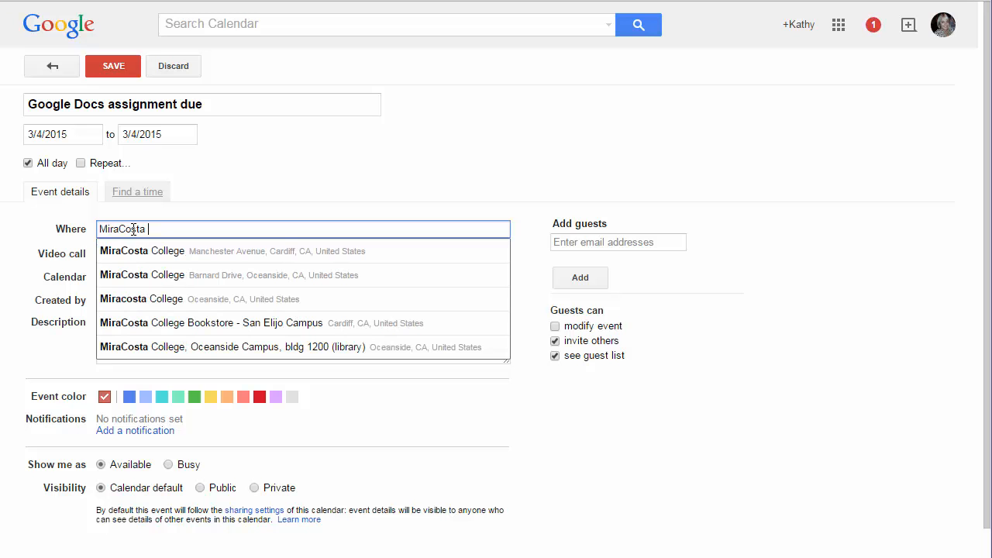
text(a)
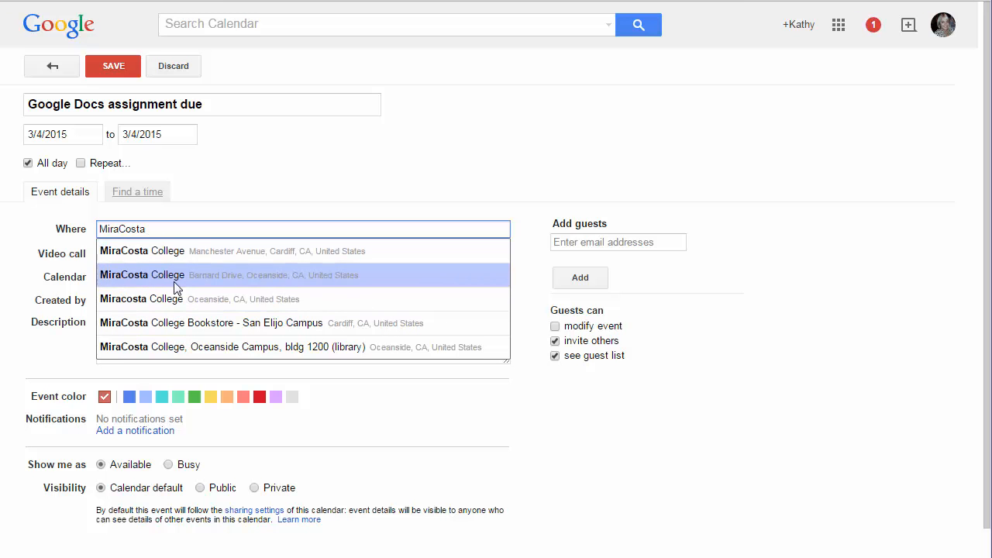
click(140, 250)
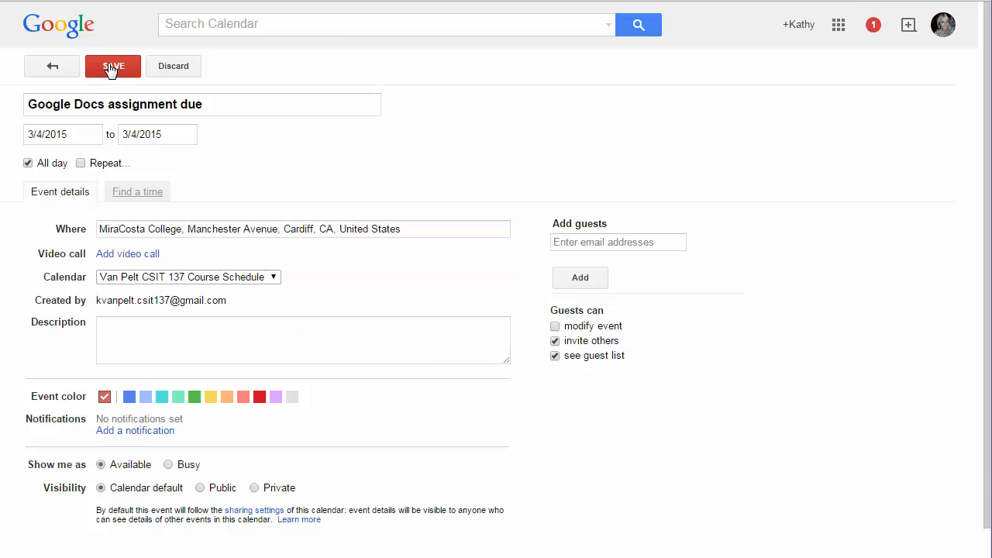
click(110, 68)
click(552, 138)
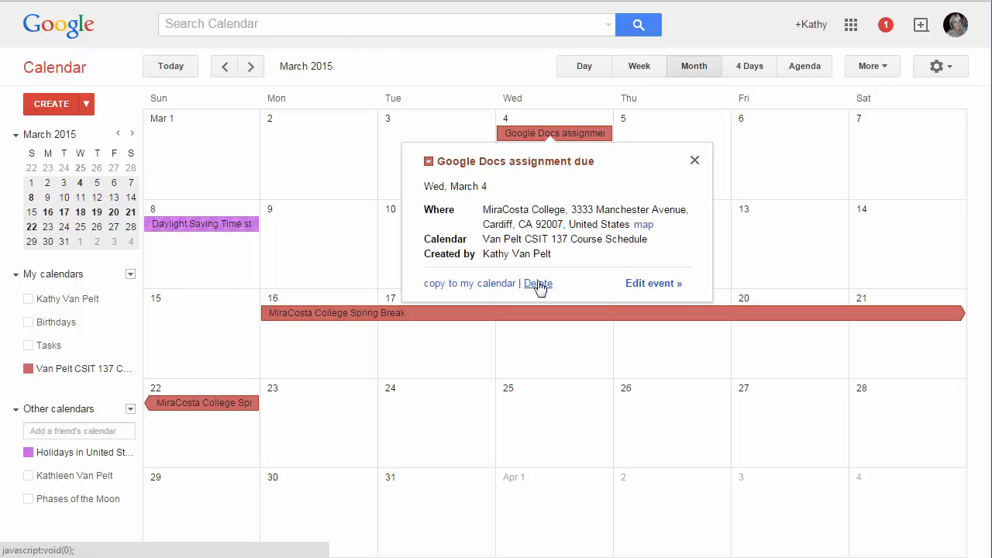
Try moving the Google Docs assignment event, then check Spring Break's details and reach May 2015
click(695, 161)
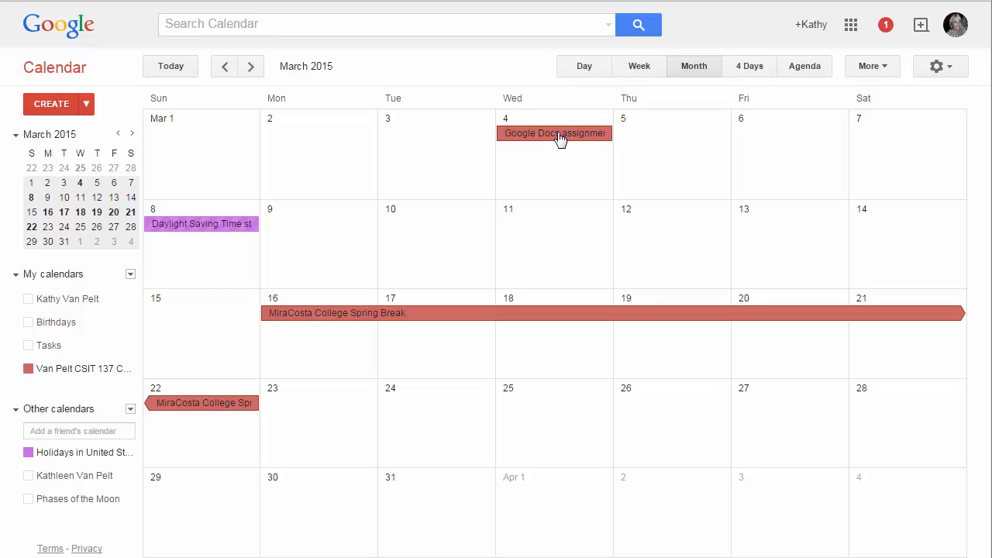
mouse_move(561, 139)
mouse_down()
mouse_move(545, 243)
mouse_move(561, 246)
mouse_move(560, 158)
mouse_up()
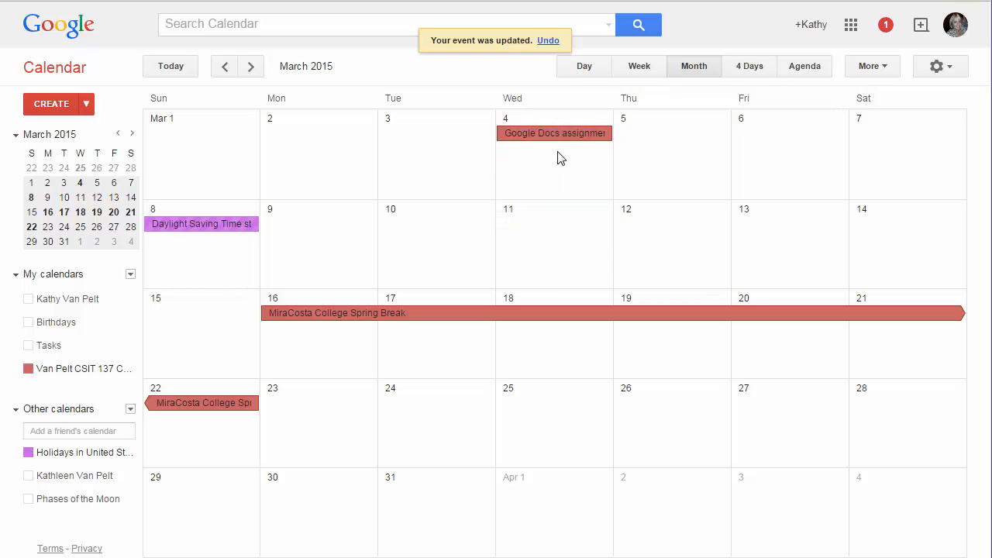
click(316, 318)
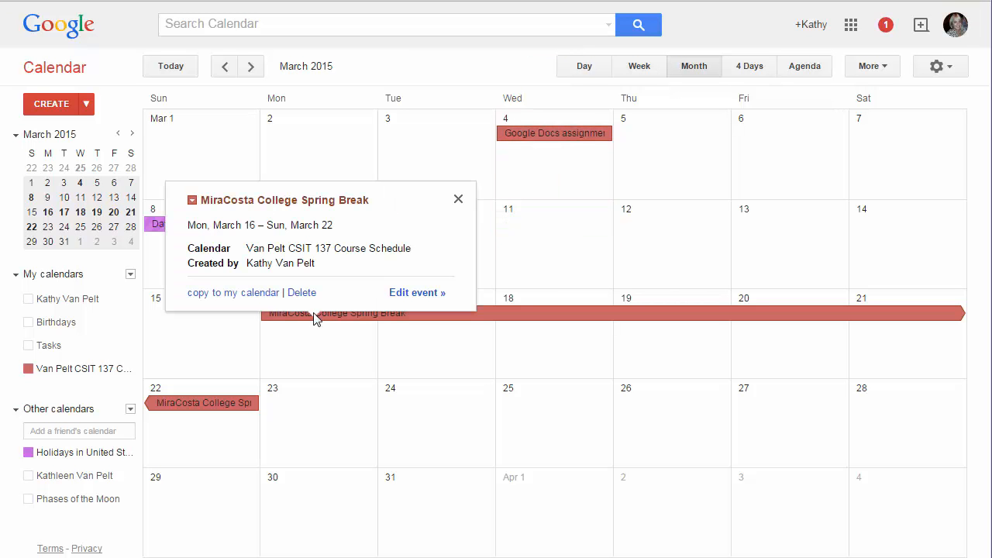
click(403, 299)
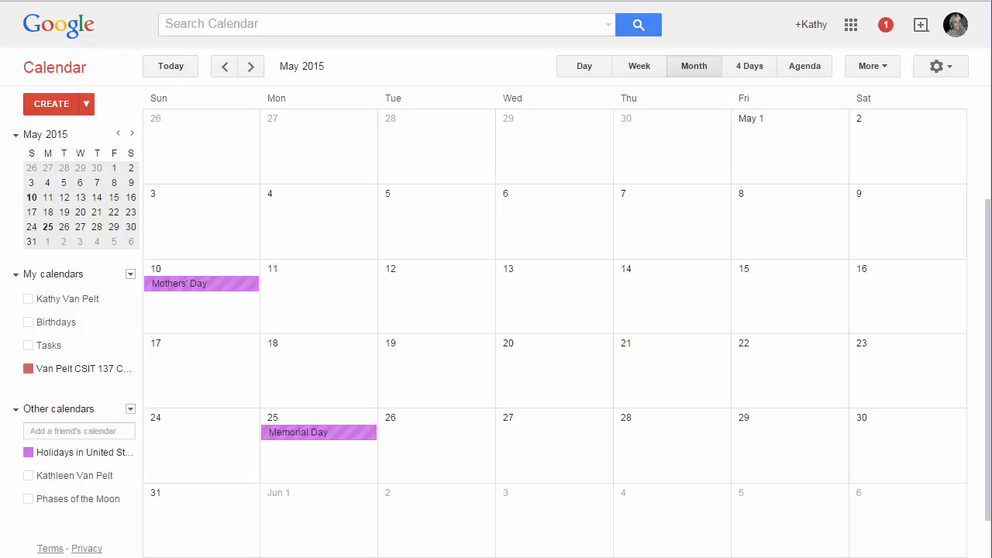
Create a 'Final Exam Week' event from May 16 to May 22, then page back through the months
click(865, 290)
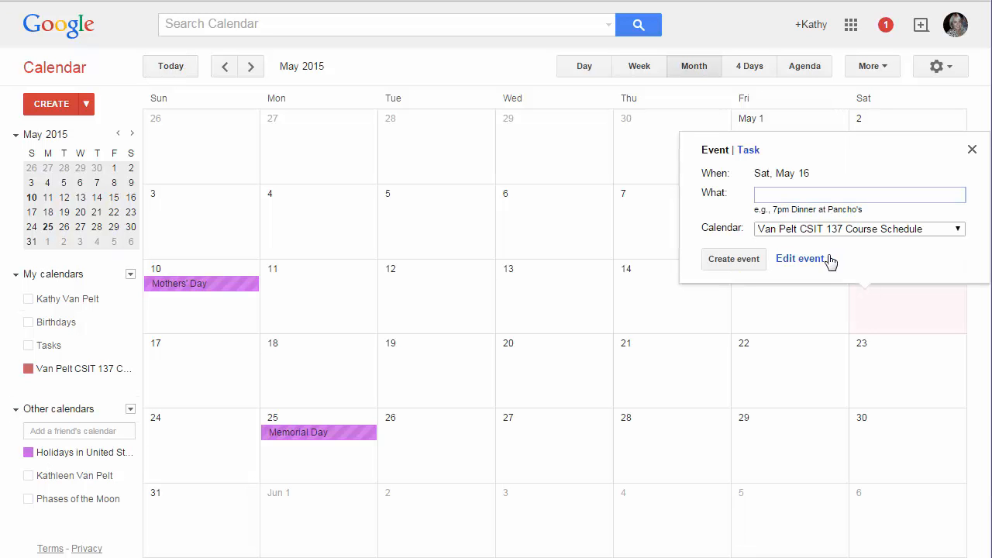
text(Final Exam Week)
click(798, 259)
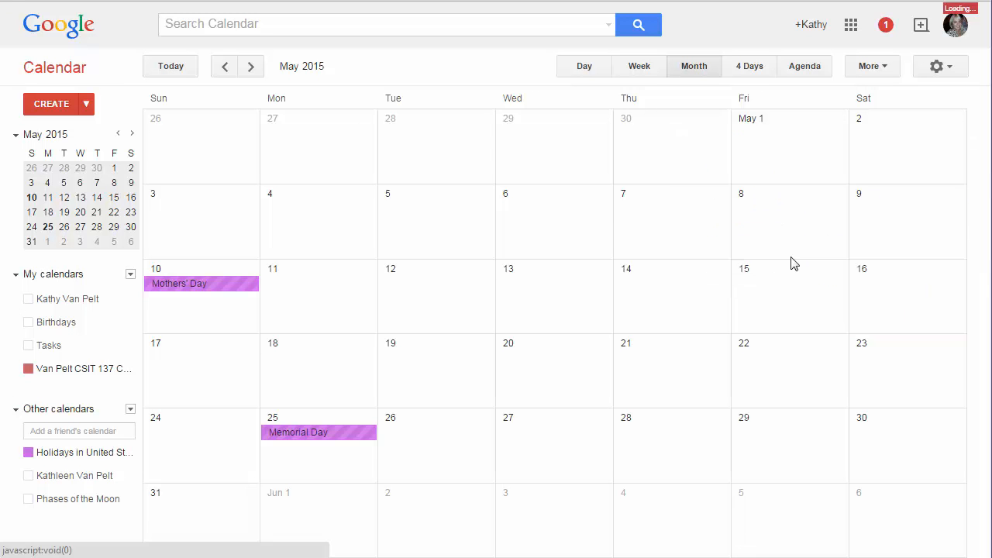
click(158, 134)
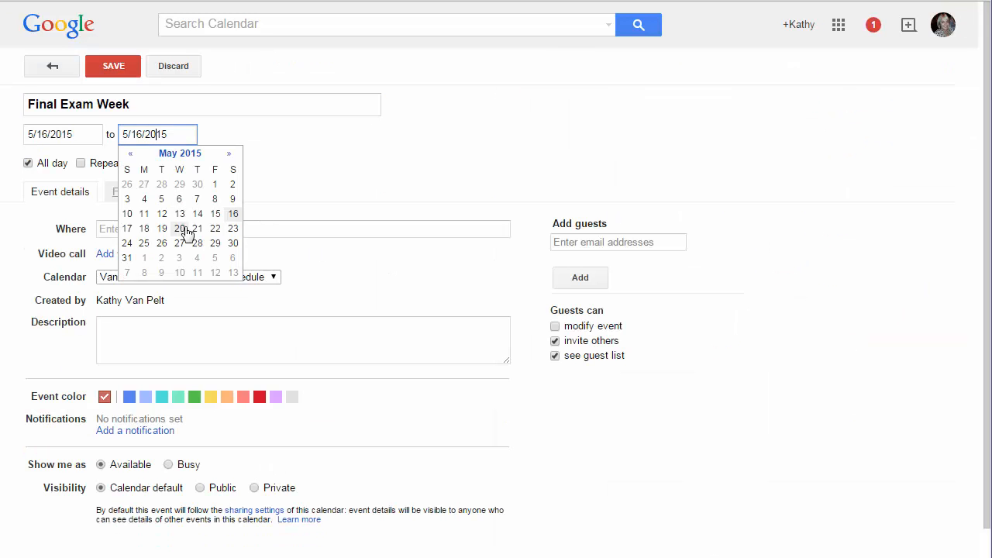
click(215, 230)
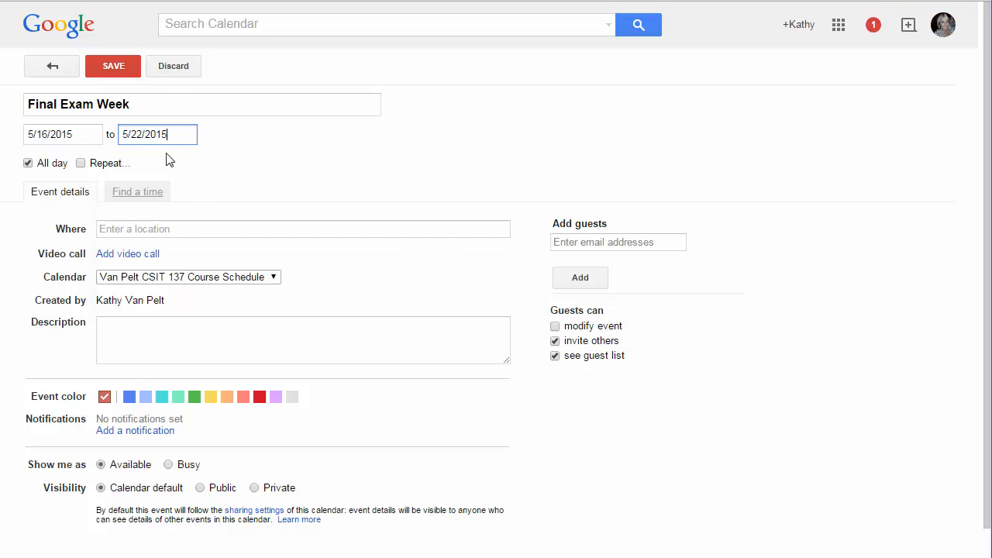
click(124, 68)
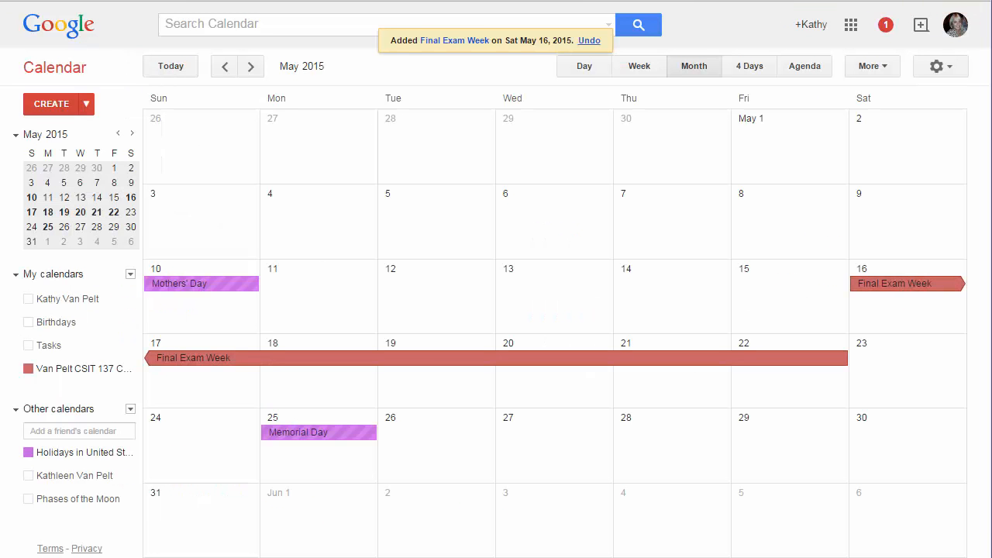
click(225, 69)
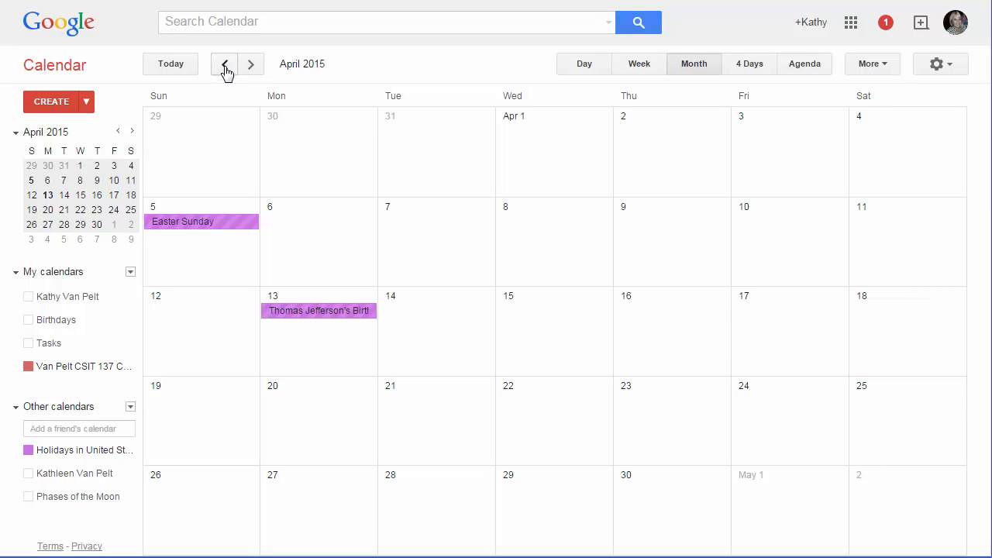
click(225, 68)
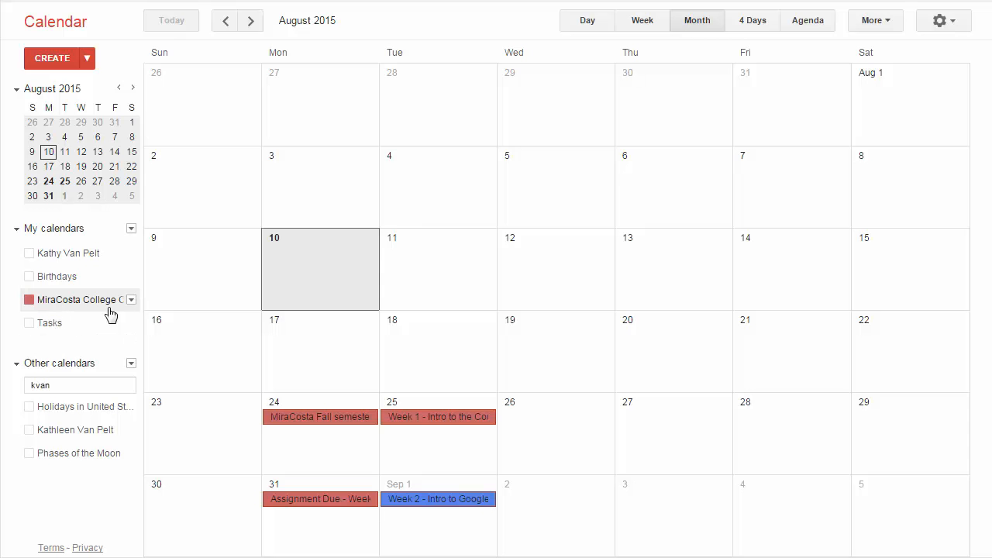
Review the CSIT 137 Course Schedule calendar's name, description, location and time zone settings
click(131, 302)
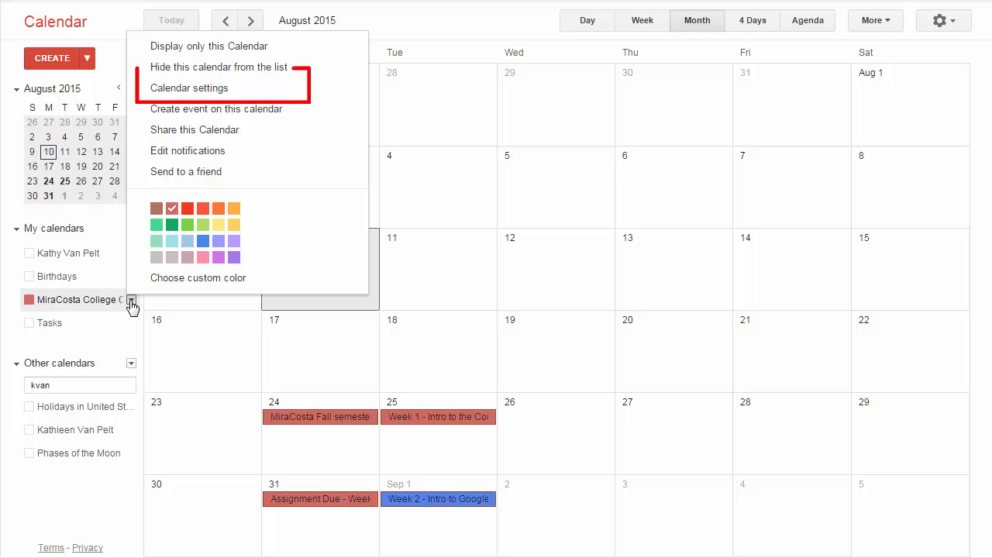
click(183, 91)
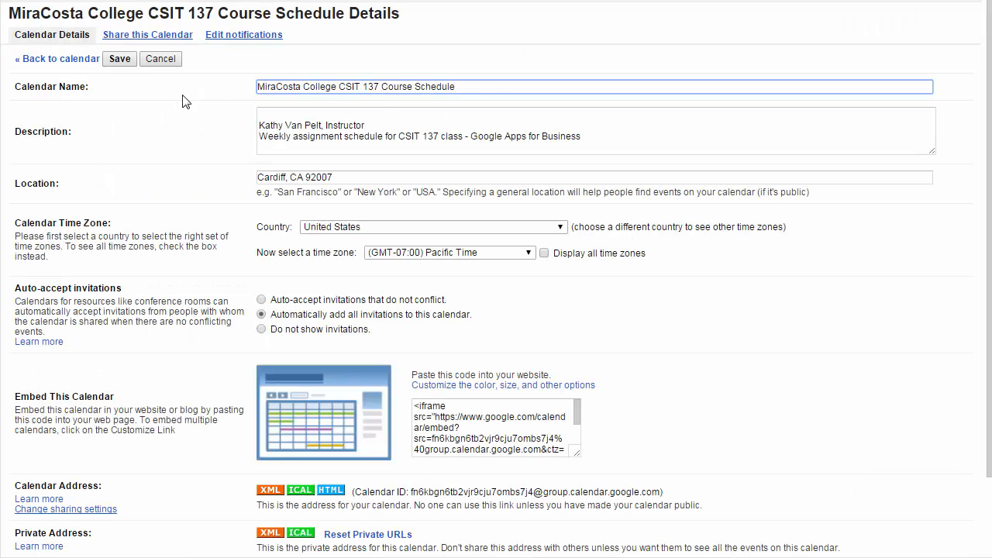
triple_click(291, 82)
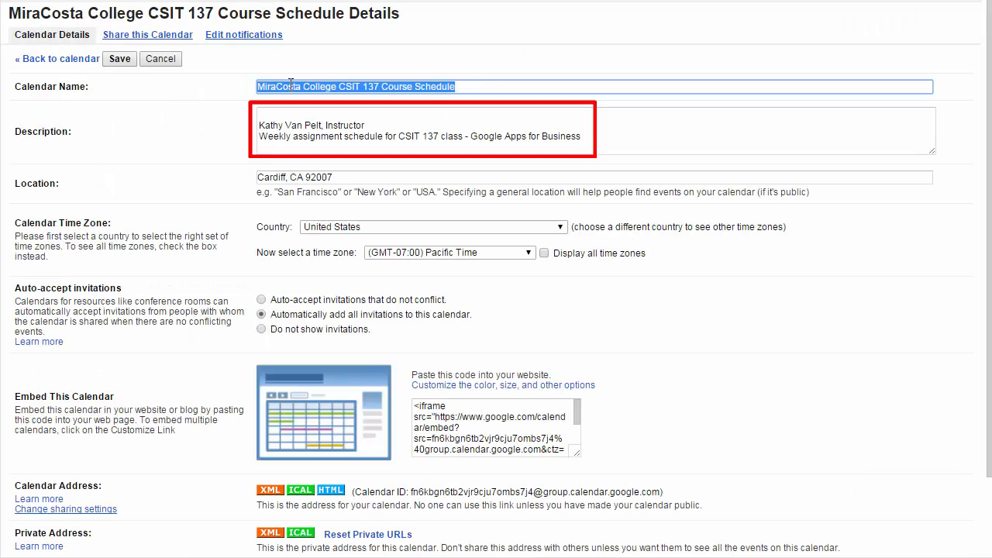
key(Tab)
click(278, 126)
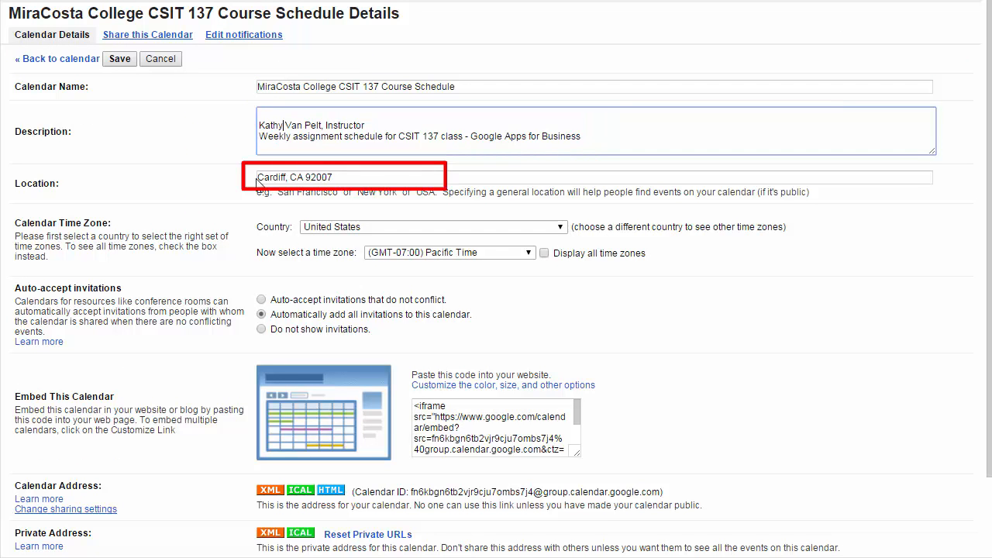
click(258, 180)
drag(329, 178, 257, 178)
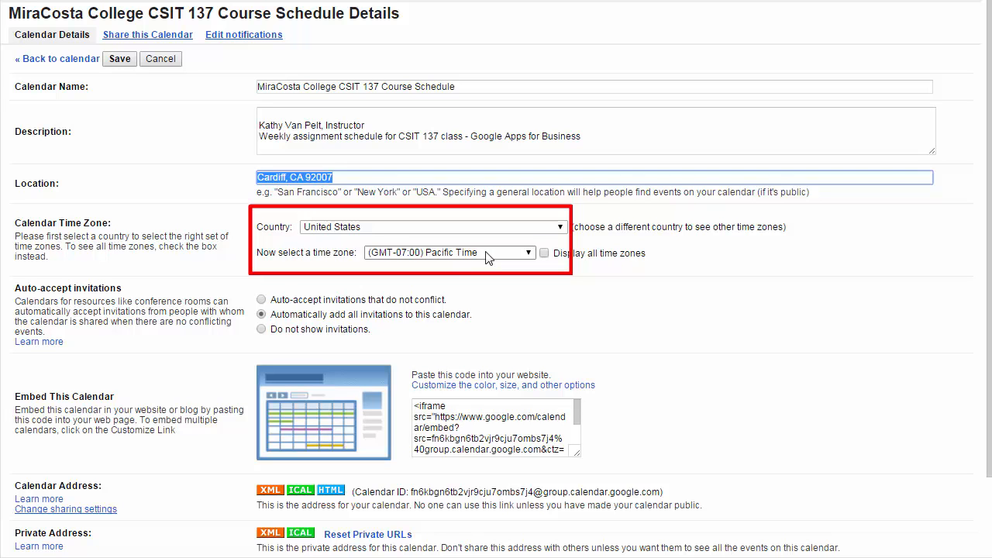
drag(256, 228, 469, 260)
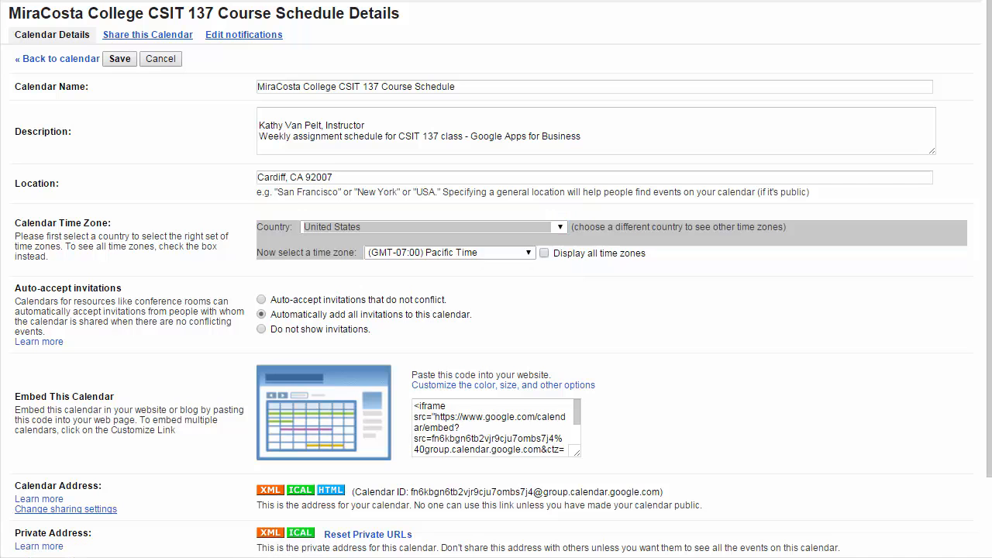
click(118, 36)
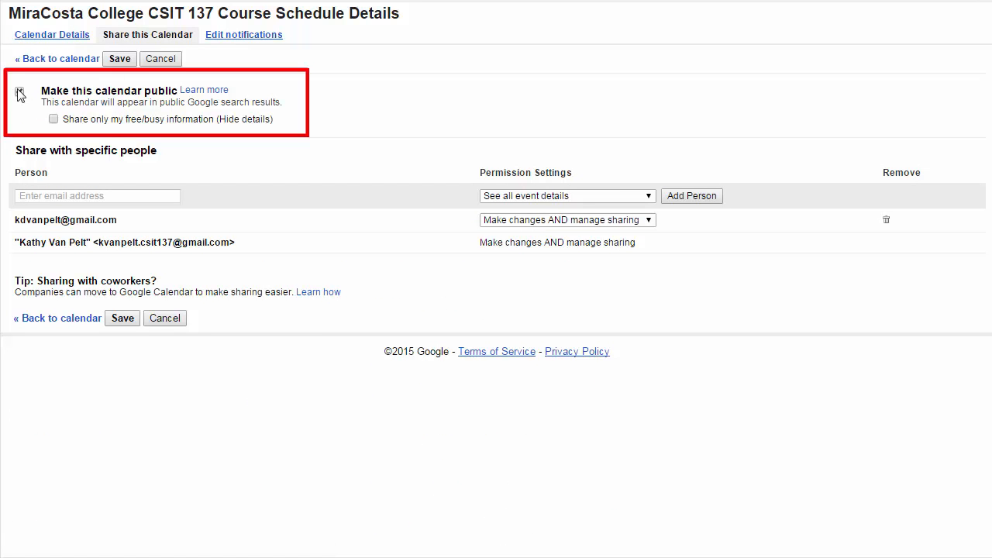
Mark the course calendar public in its sharing settings
mouse_move(41, 91)
mouse_down()
mouse_move(177, 99)
mouse_move(23, 98)
mouse_move(43, 95)
mouse_up()
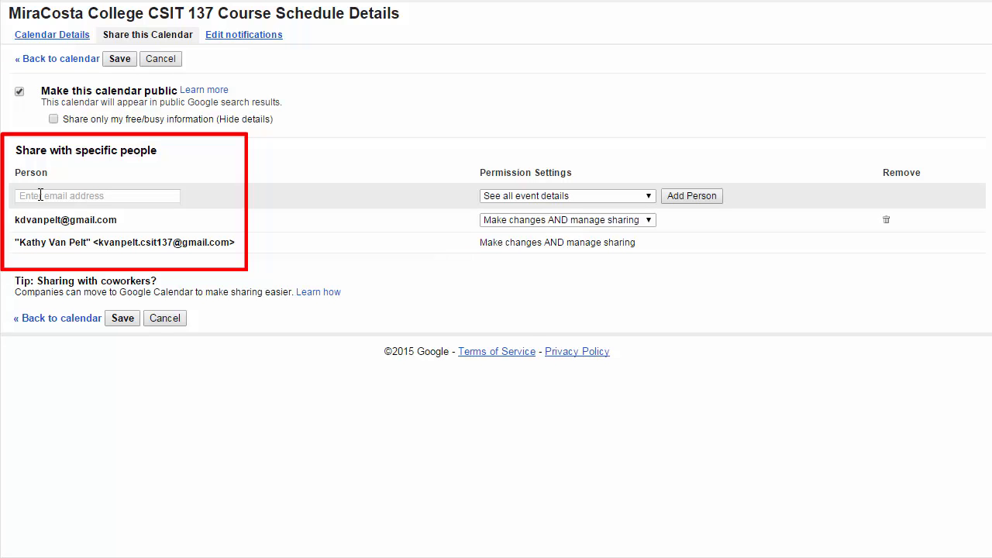
click(40, 195)
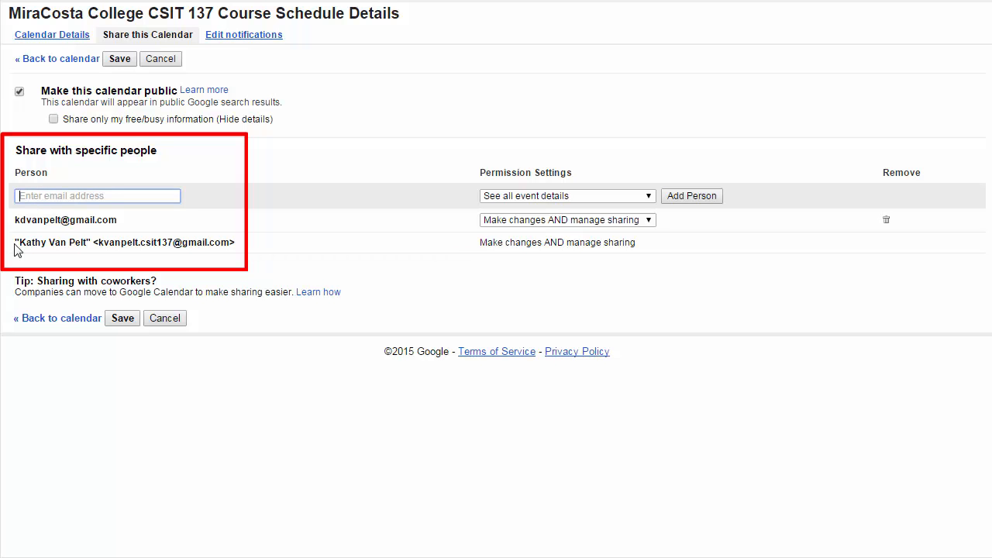
drag(16, 242, 236, 238)
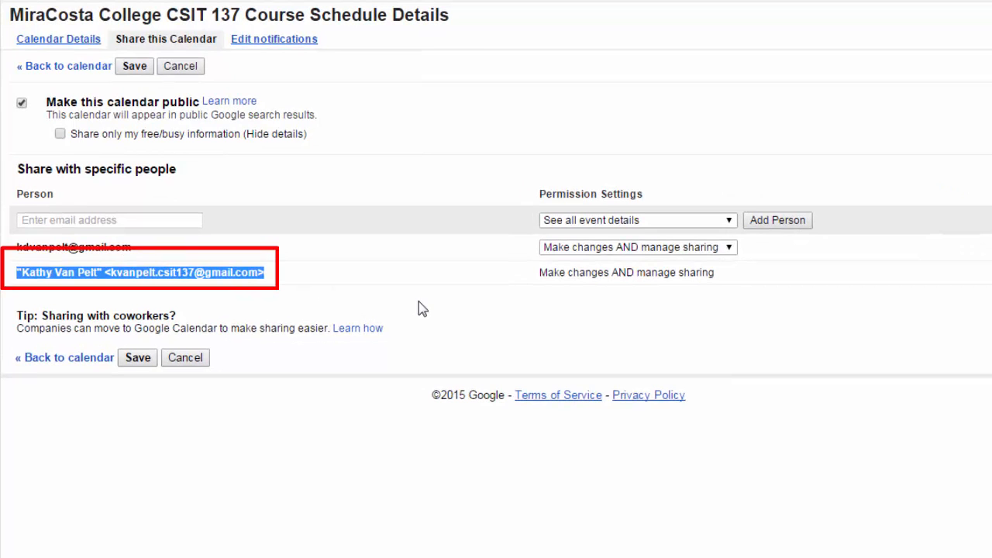
click(543, 271)
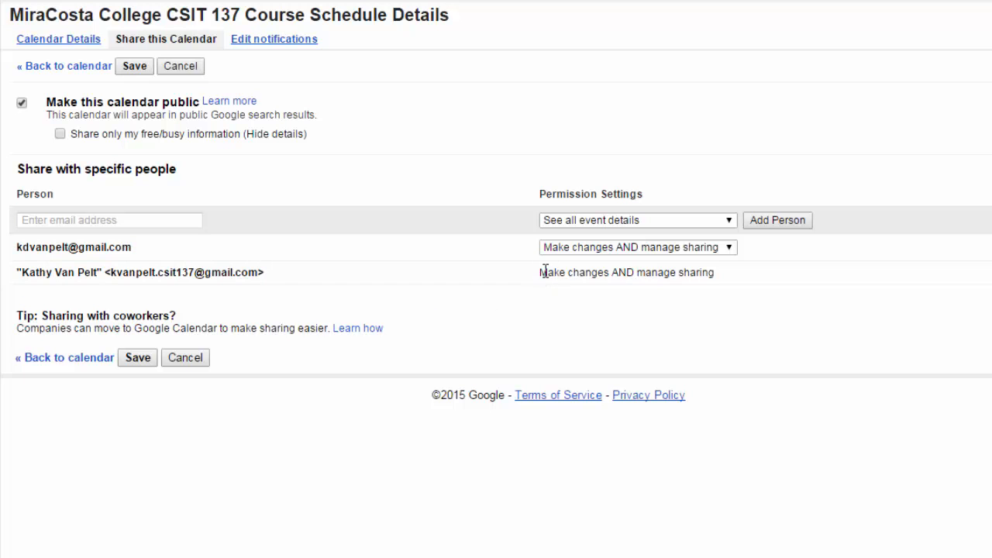
drag(540, 272, 719, 275)
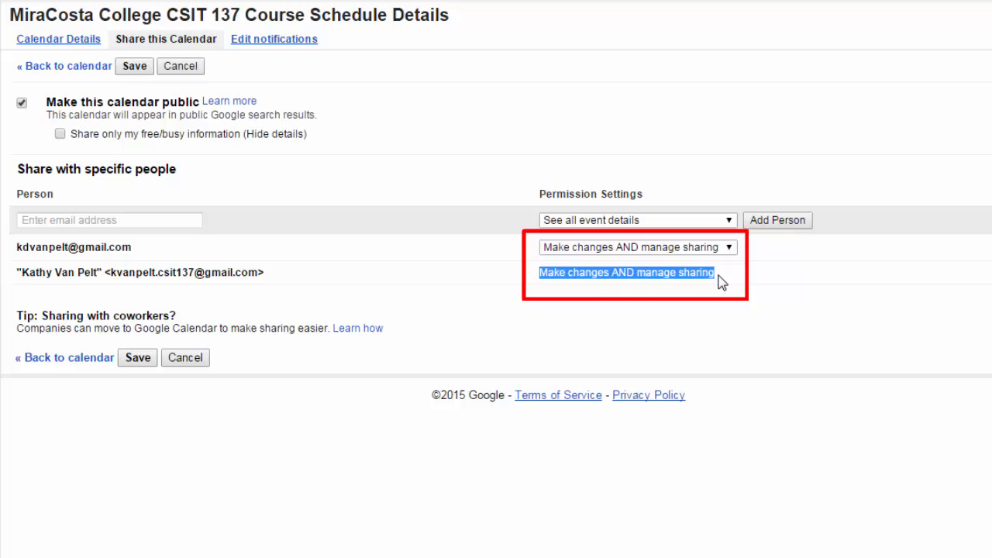
click(720, 282)
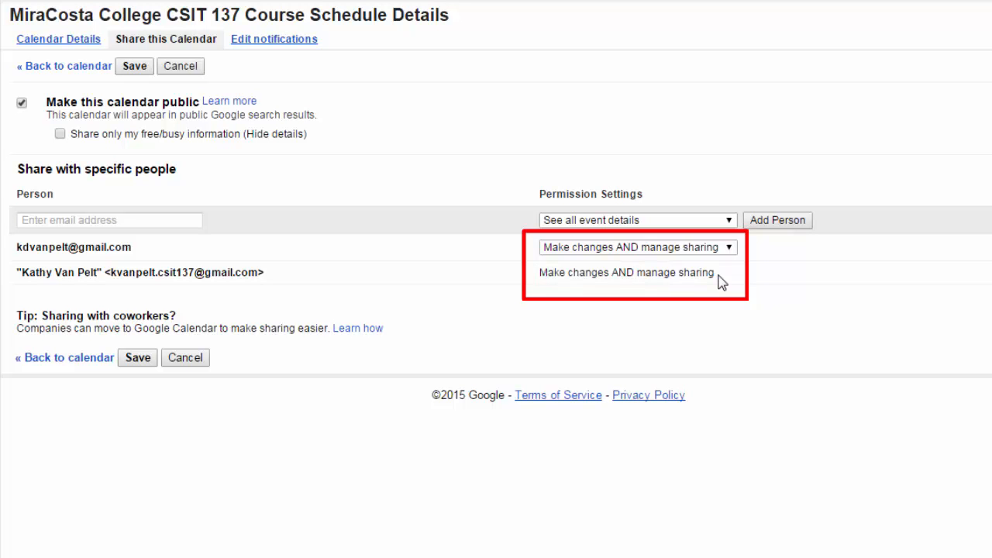
Save the sharing settings and start a Send to a friend message for the course calendar
click(134, 67)
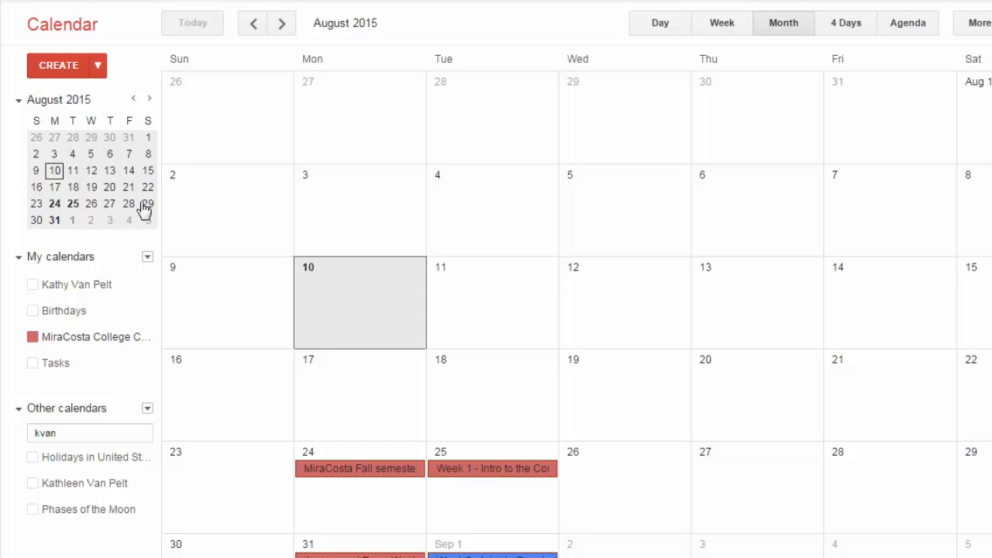
click(147, 338)
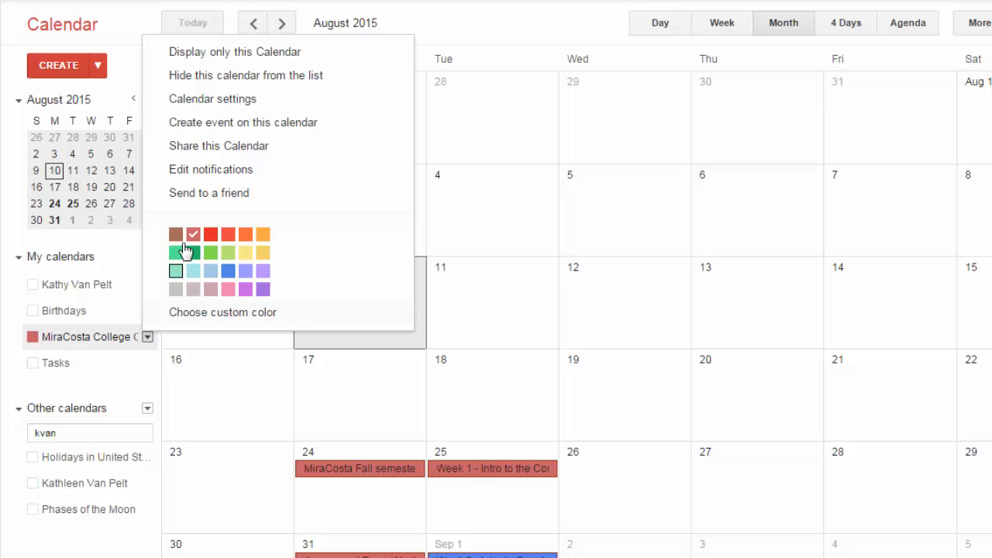
click(194, 194)
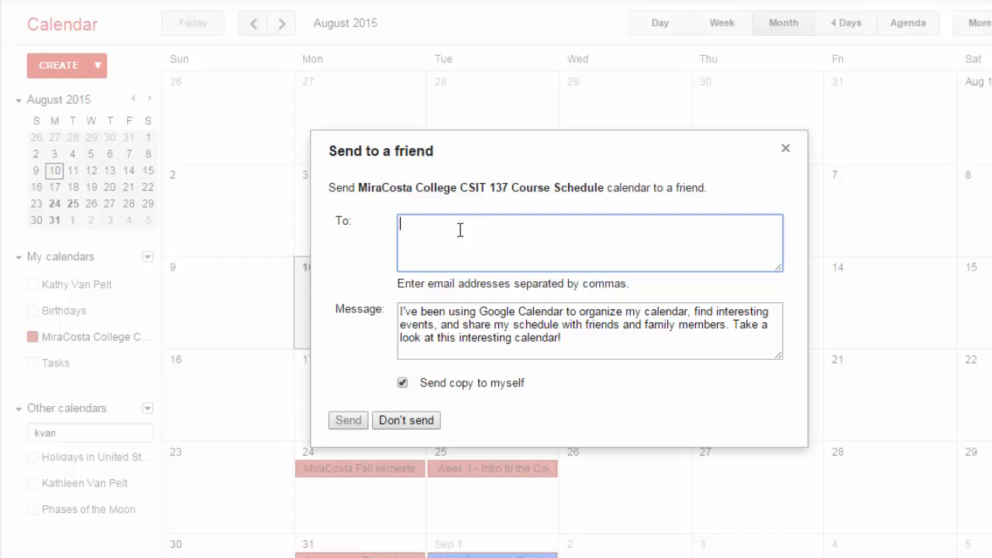
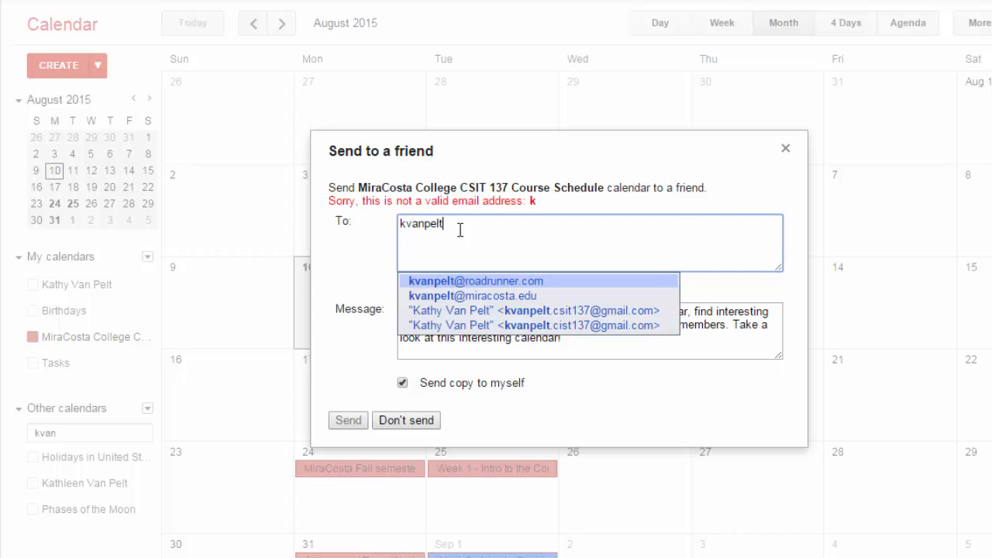
Address the course calendar to the friend's e-mail address, keeping Send copy to myself ticked
click(540, 310)
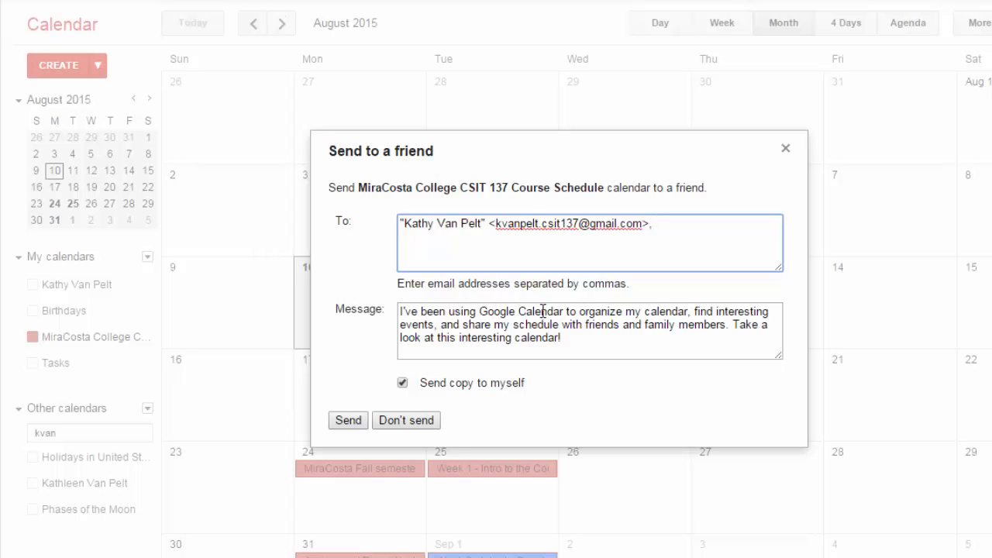
click(418, 382)
drag(420, 383, 521, 382)
click(526, 381)
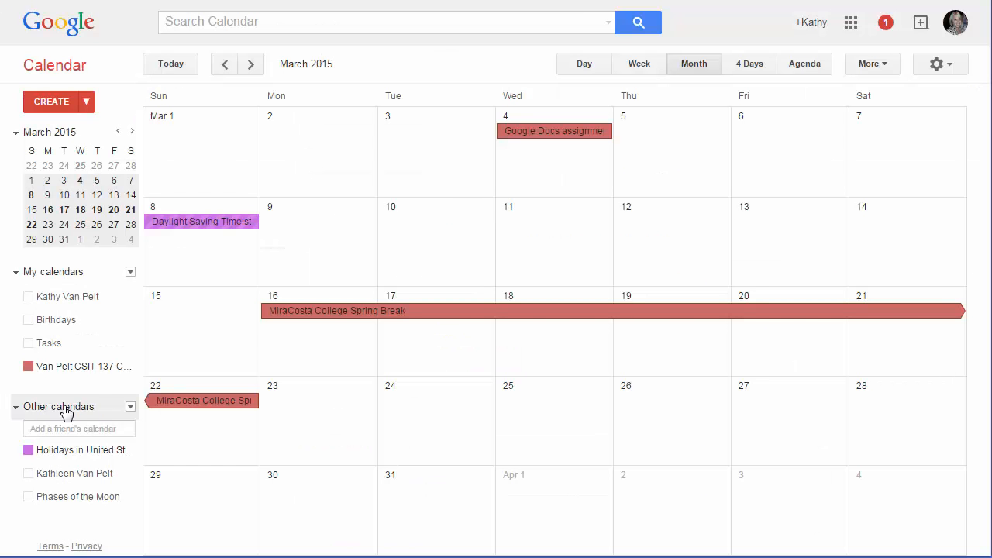
Browse Interesting Calendars from Other calendars, viewing the Sports category and then More (Day of the Year, Stardates)
click(131, 407)
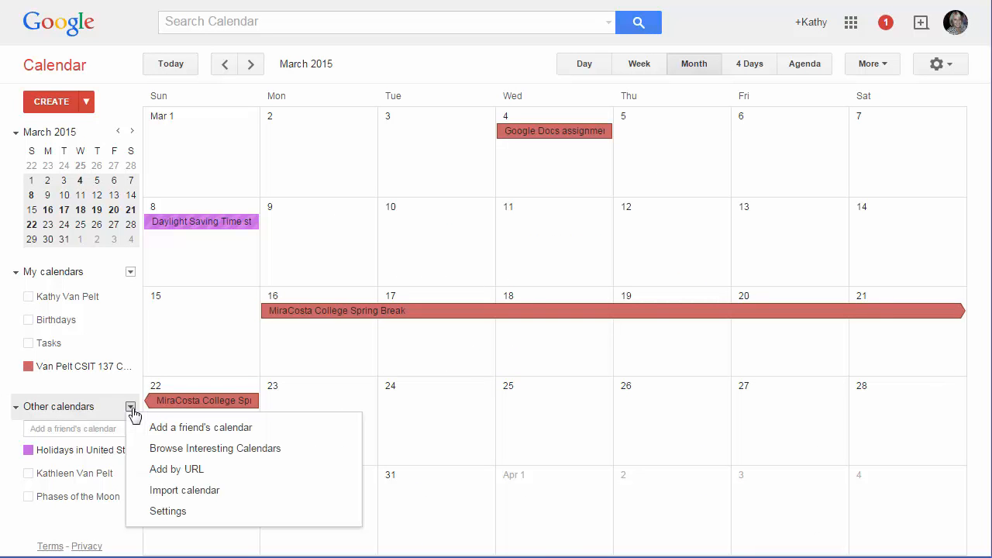
click(164, 448)
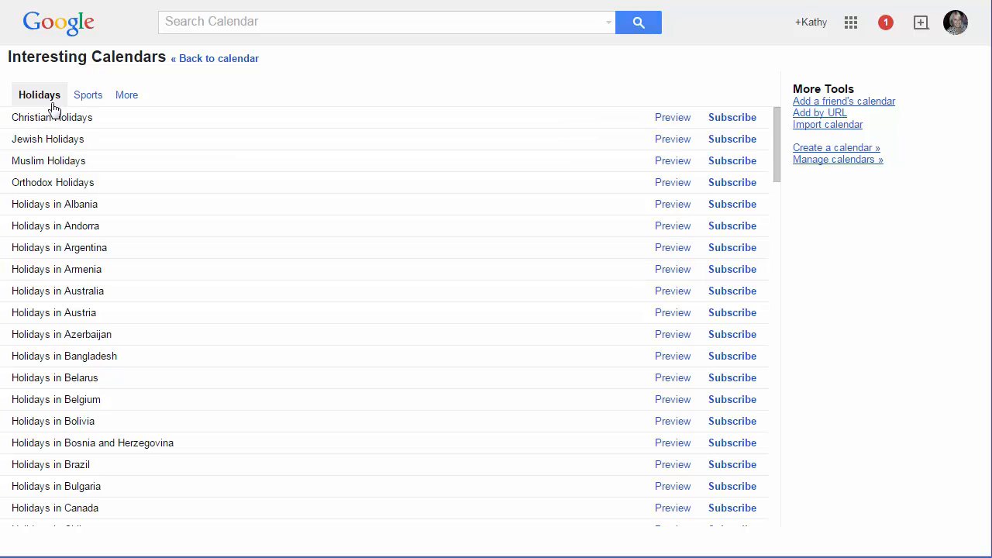
click(95, 100)
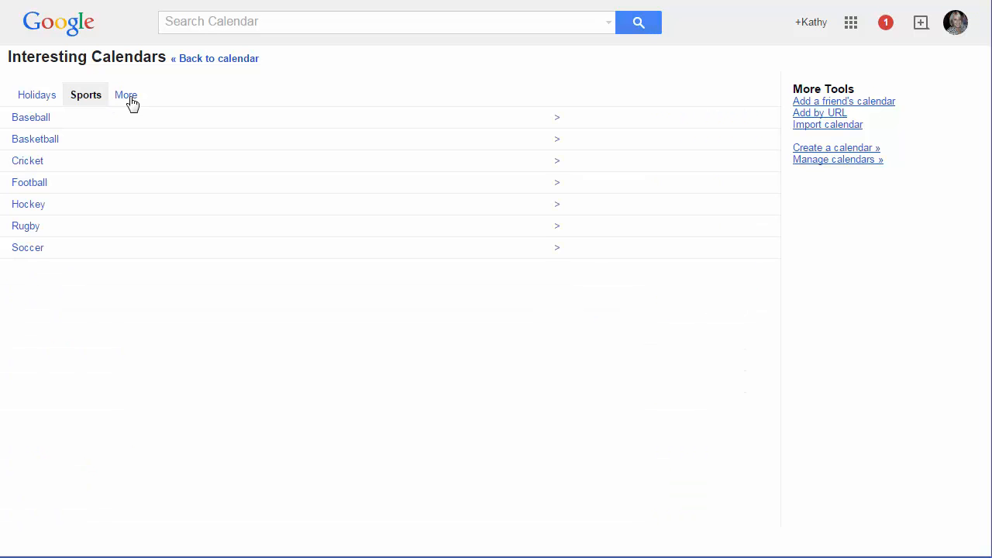
click(132, 102)
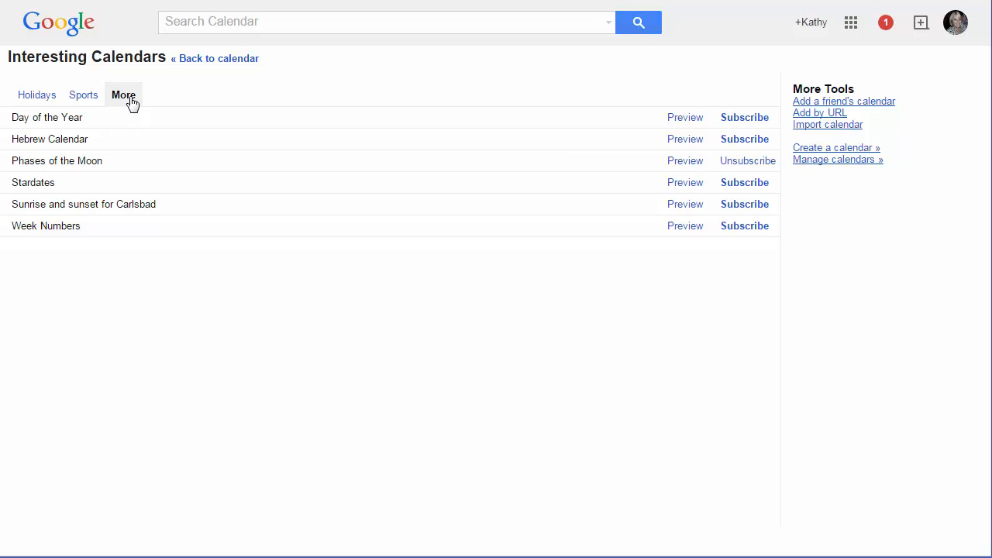